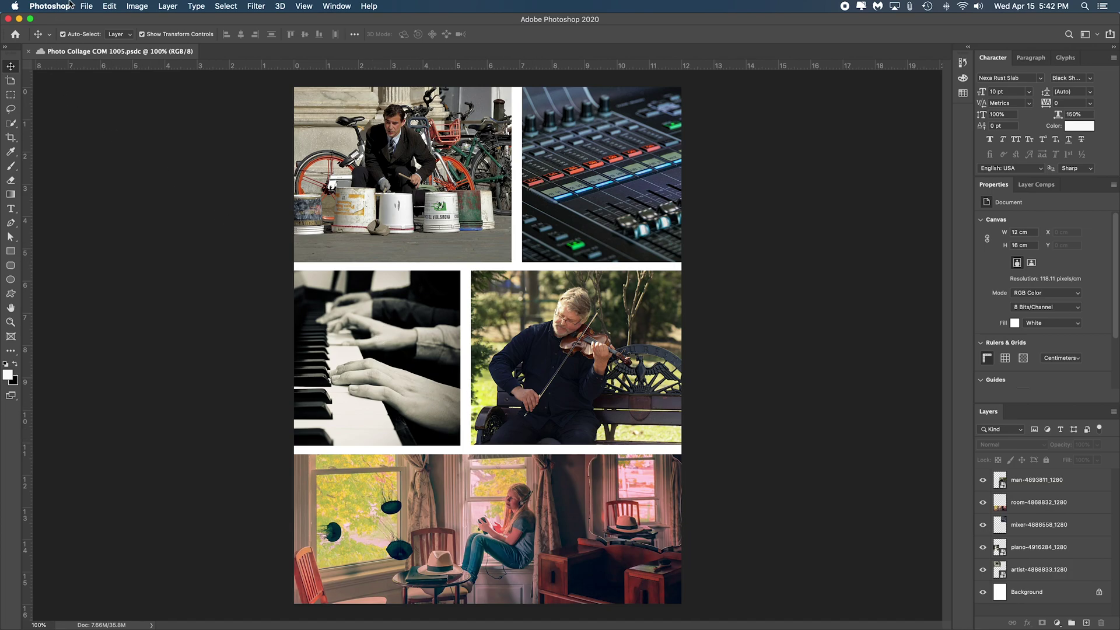
Choose File > Save As to start saving a copy of the collage
left_click(88, 6)
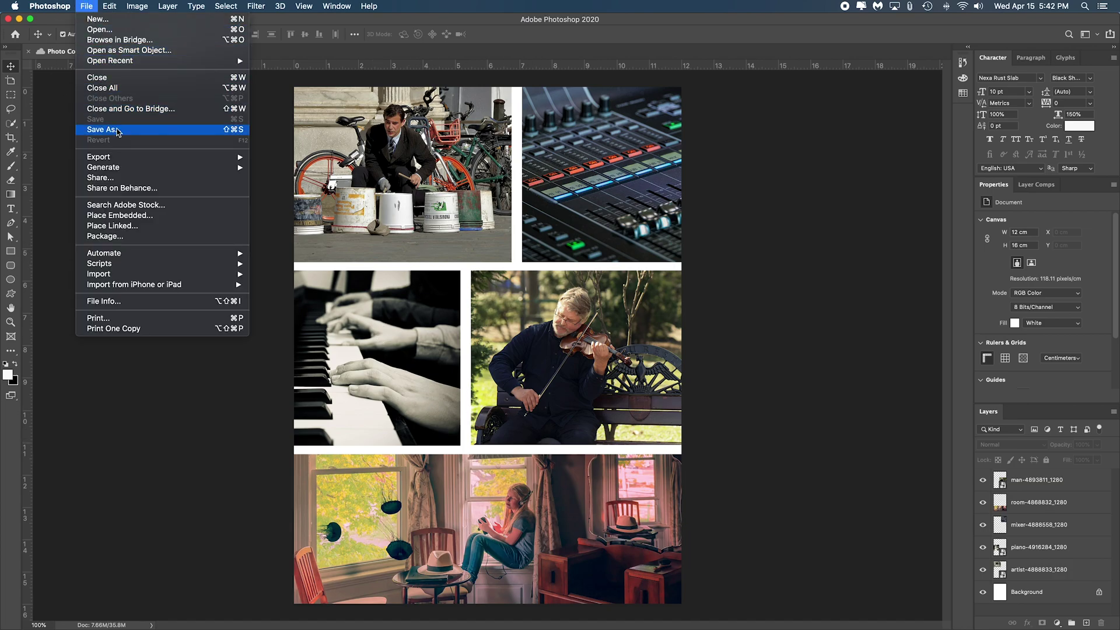
mouse_move(115, 162)
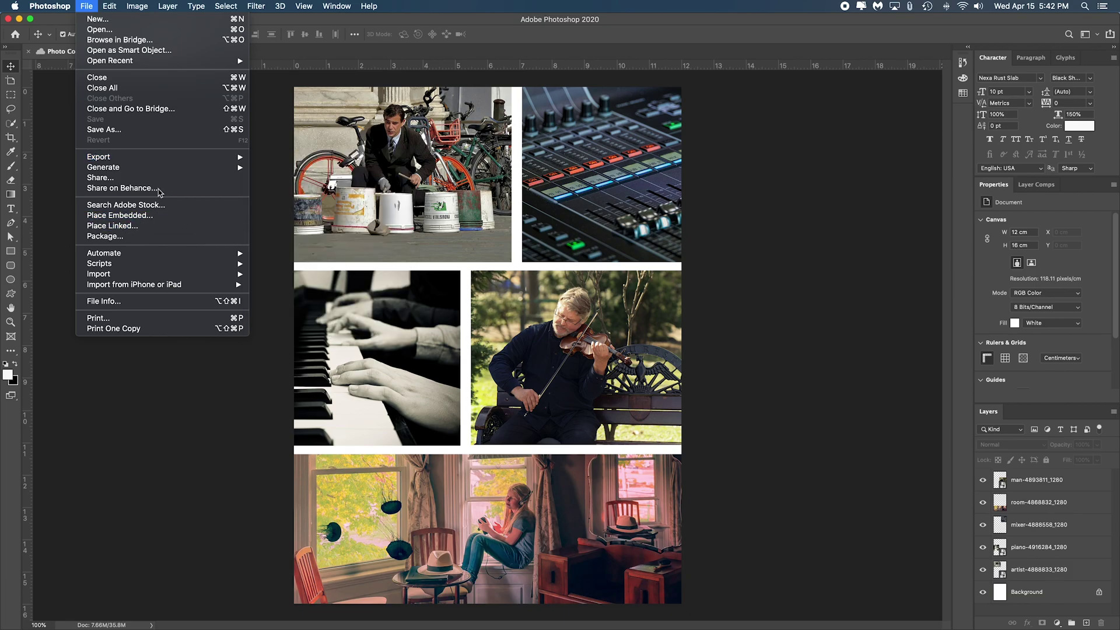
left_click(111, 130)
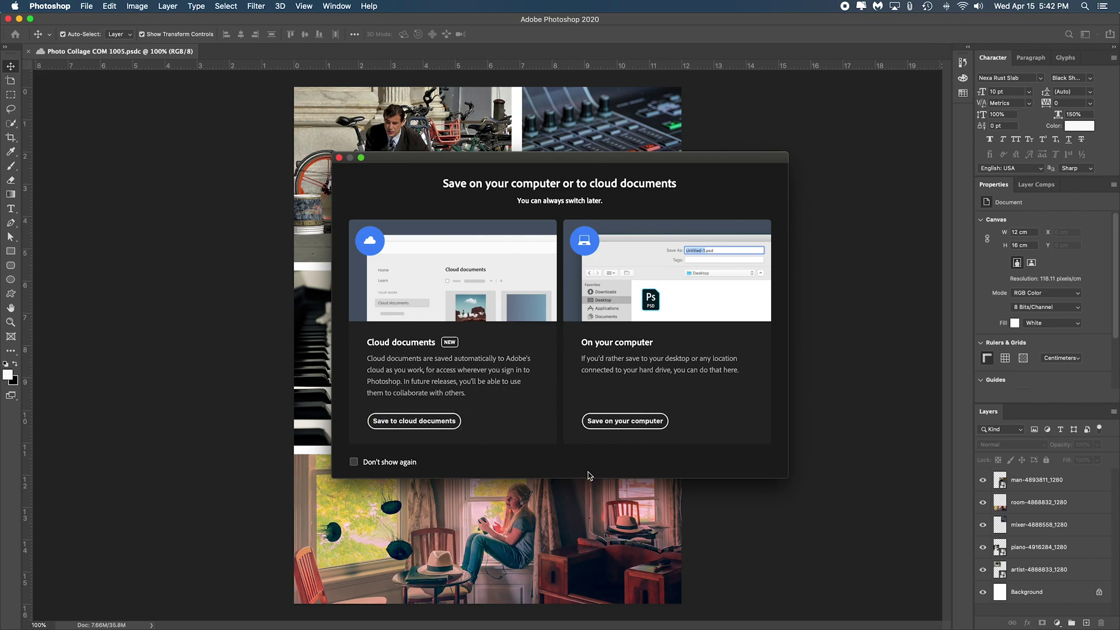
Choose to save on your computer, with JPEG as the file format
left_click(626, 425)
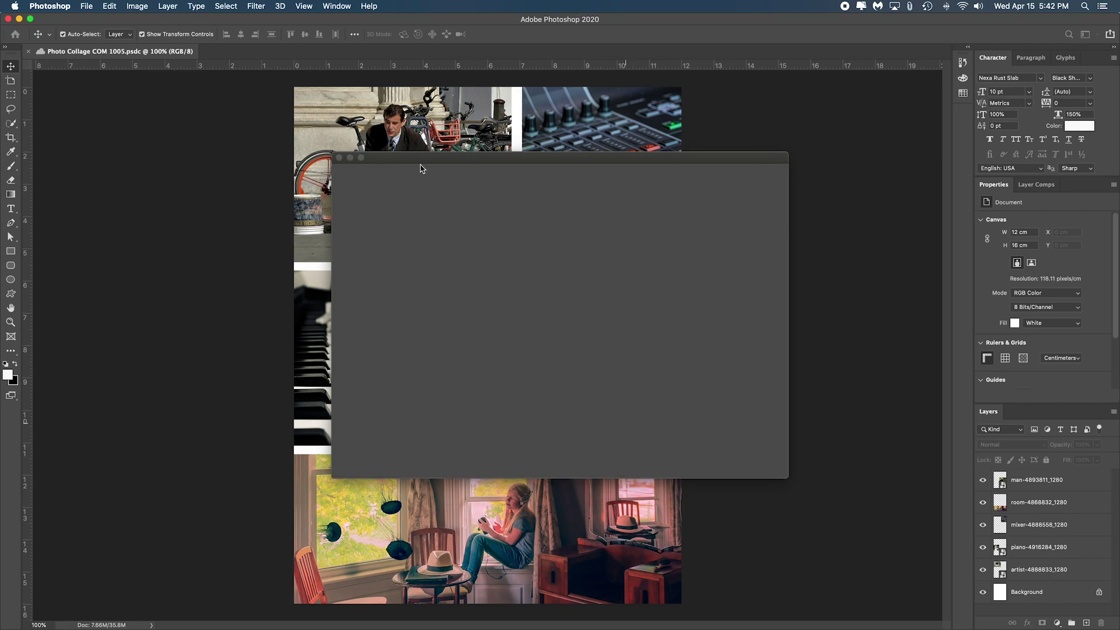
left_click(572, 312)
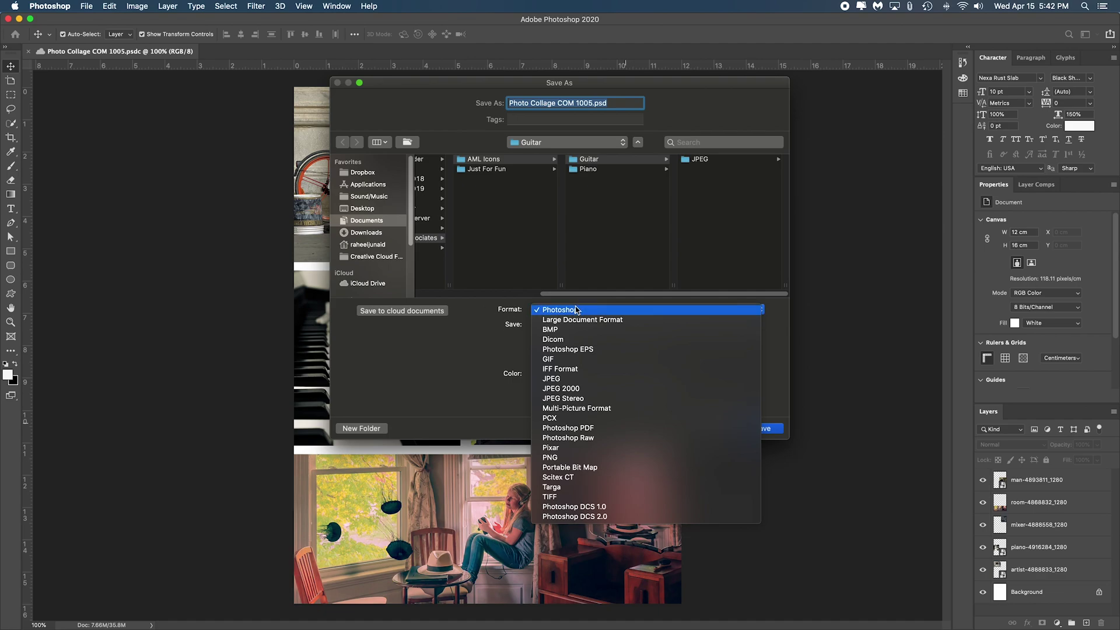
left_click(462, 350)
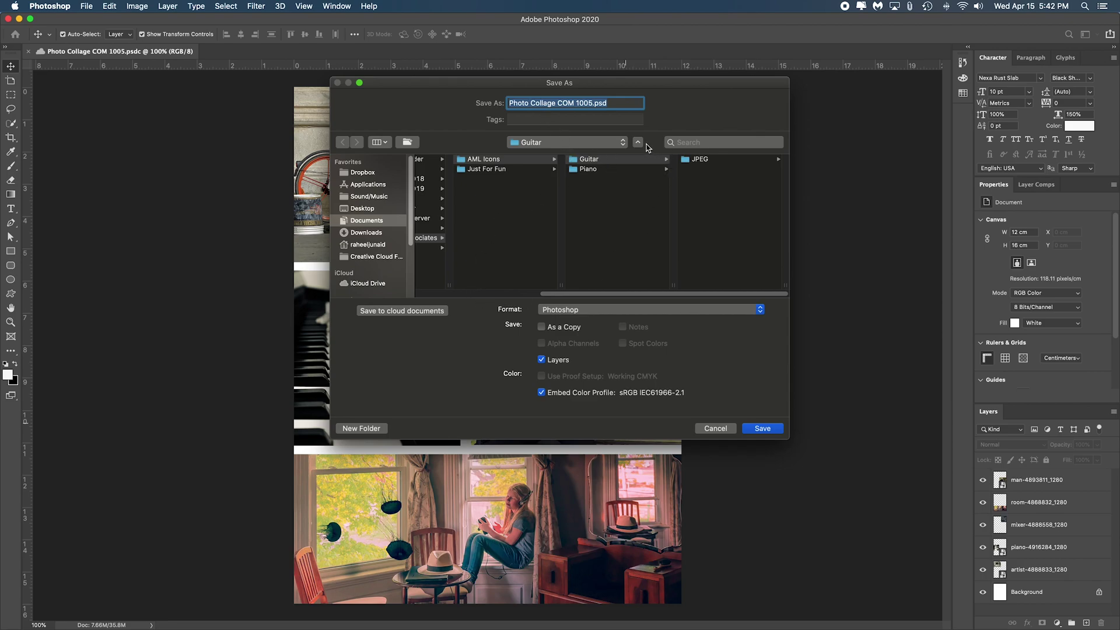
left_click(618, 309)
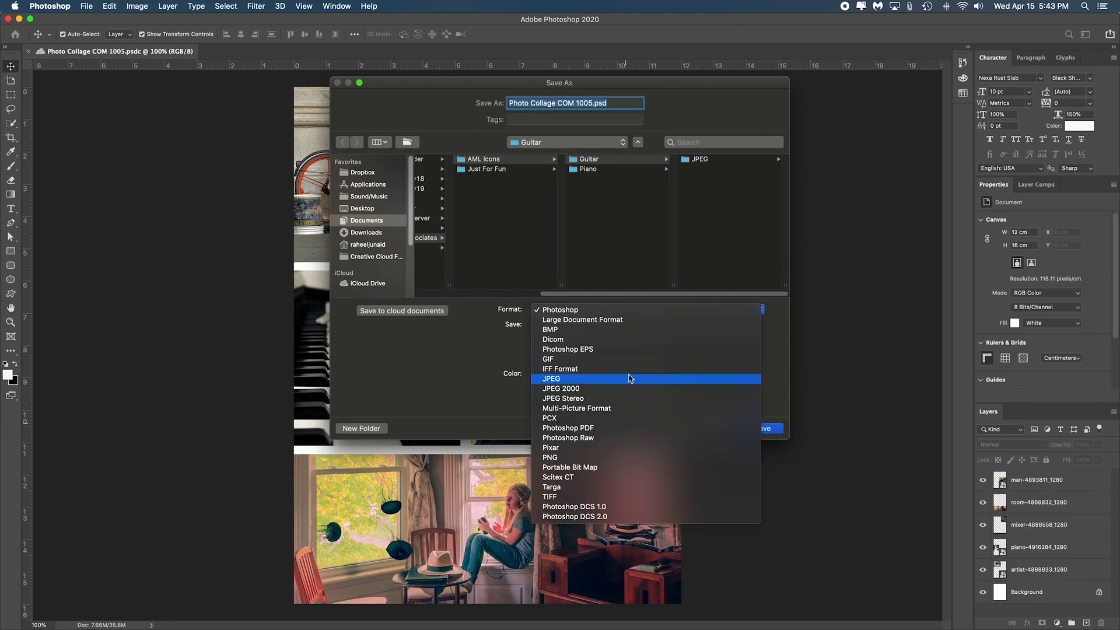
left_click(630, 378)
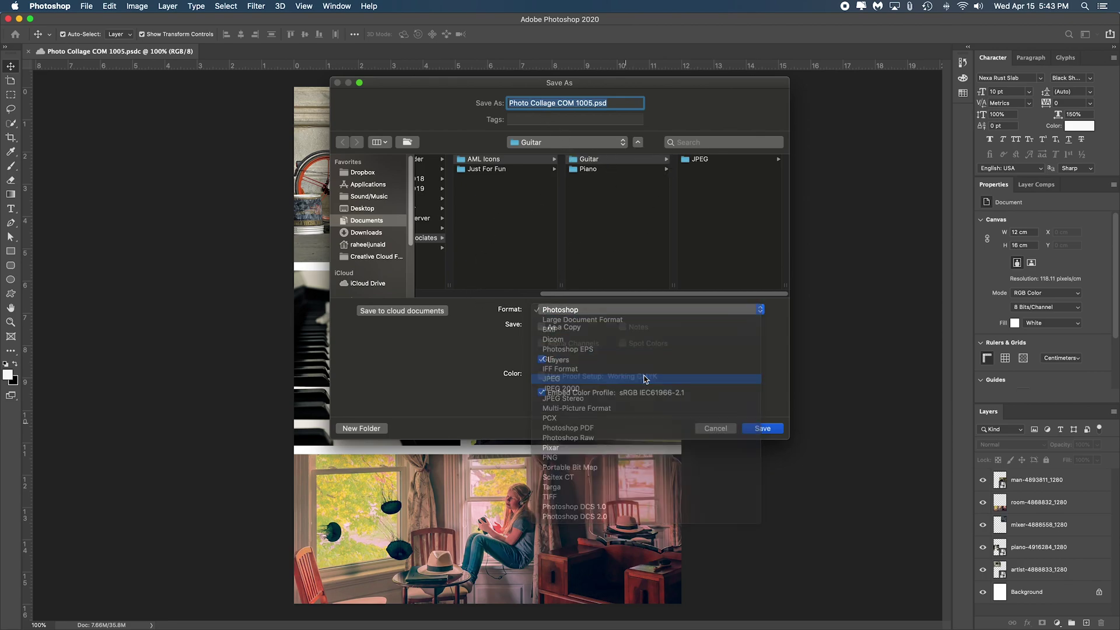
Save Photo Collage COM 1005.jpg to the Desktop at Maximum quality 12, then open Finder
left_click(382, 205)
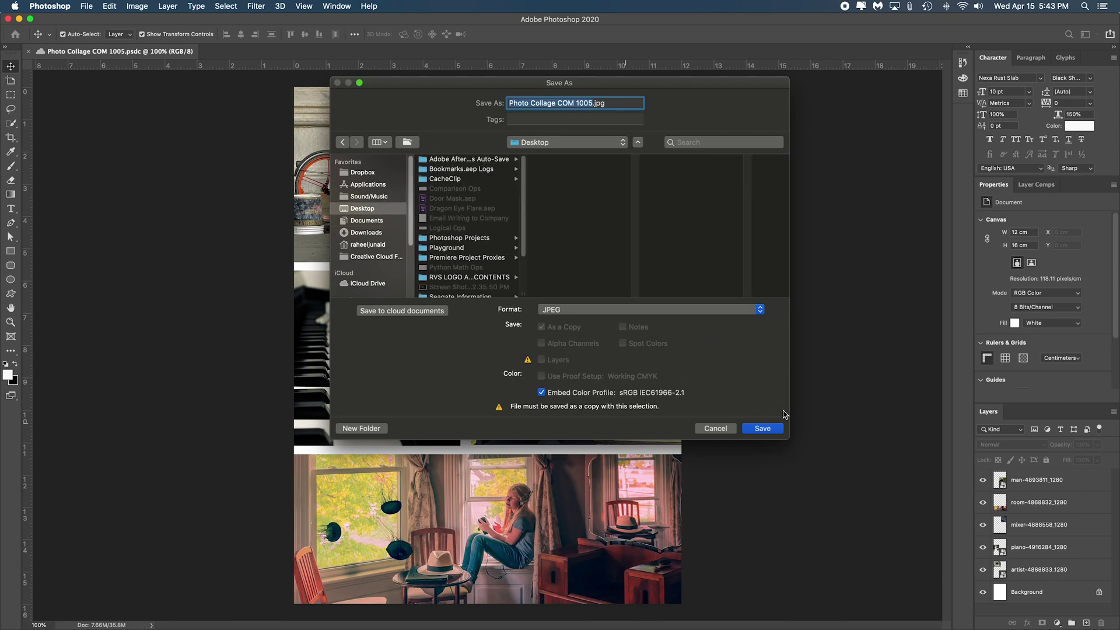
left_click(763, 428)
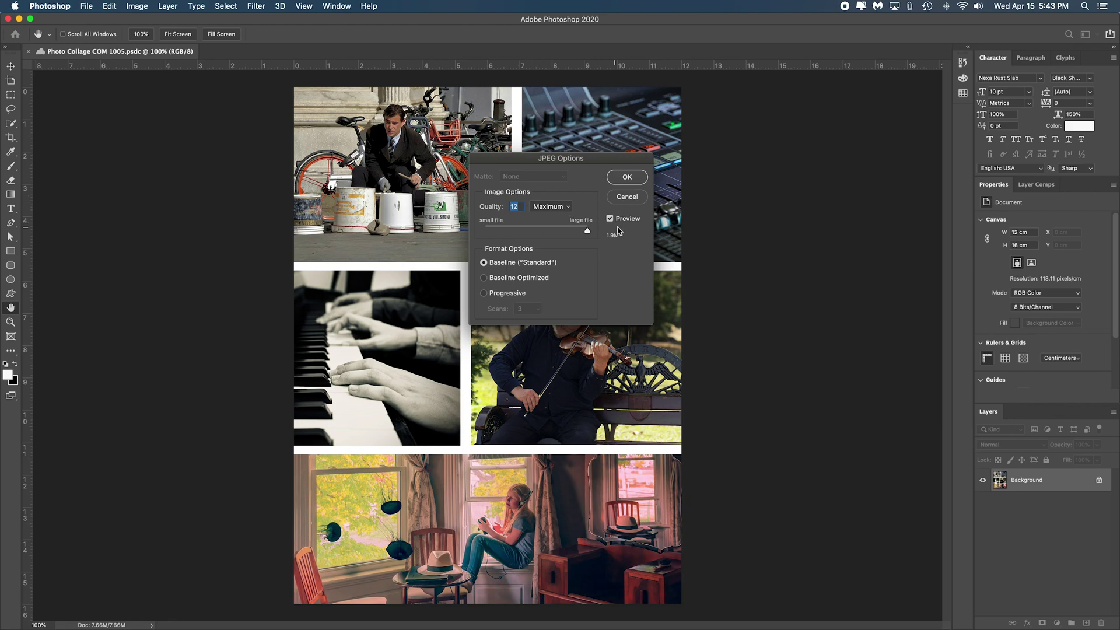
left_click(627, 180)
mouse_move(350, 627)
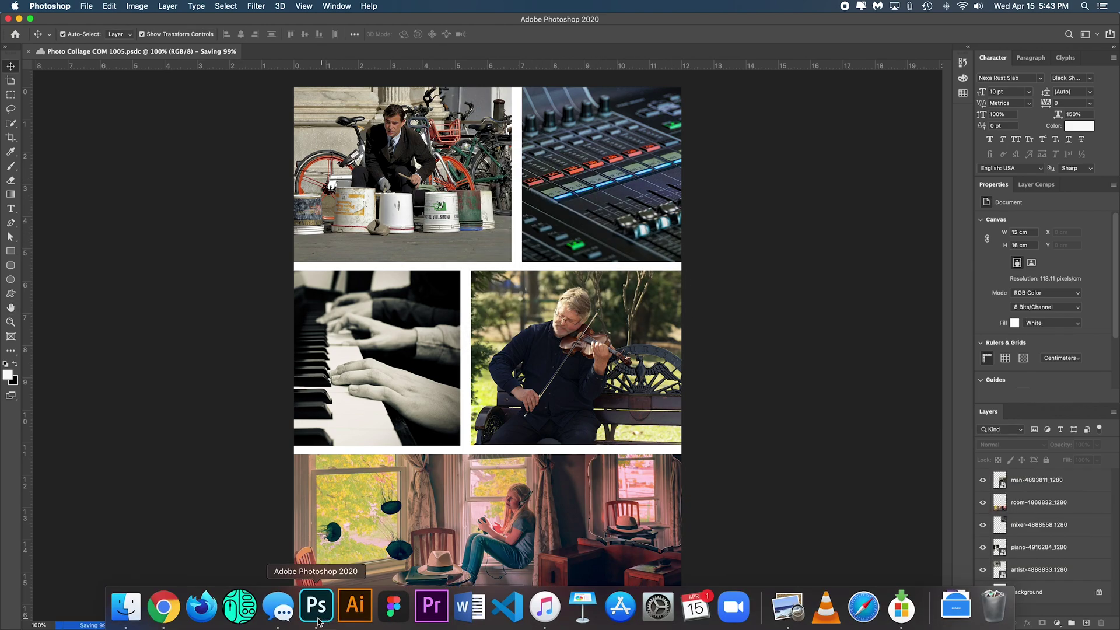
left_click(126, 606)
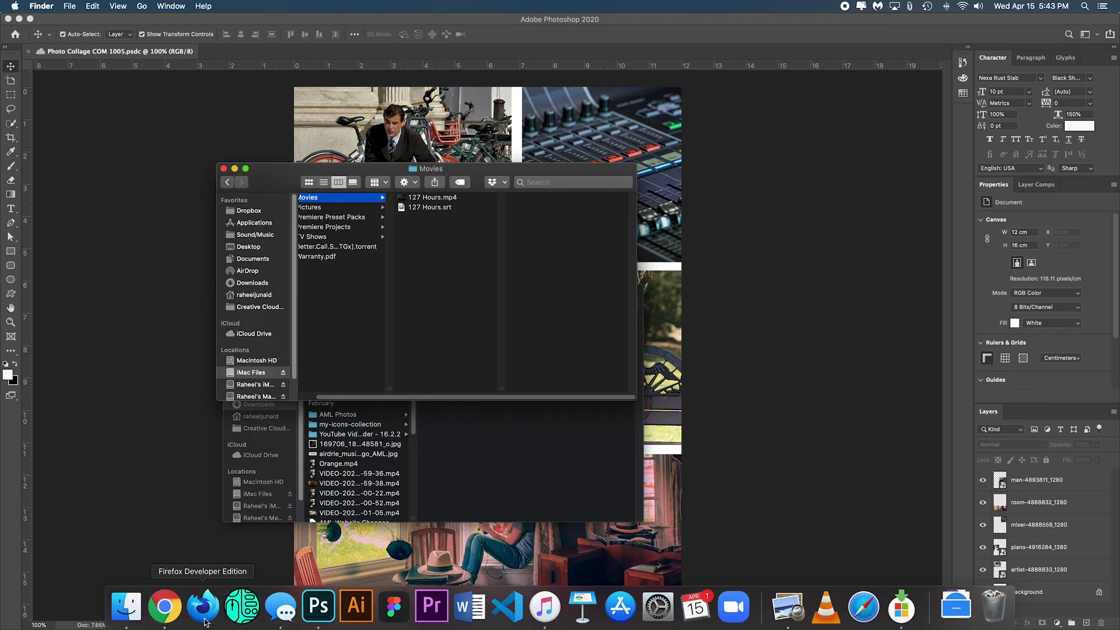
Check Photo Collage COM 1005.jpg on the Desktop is a 2 MB, 1417×1890 JPEG, then return to Photoshop
left_click(260, 247)
left_click(354, 325)
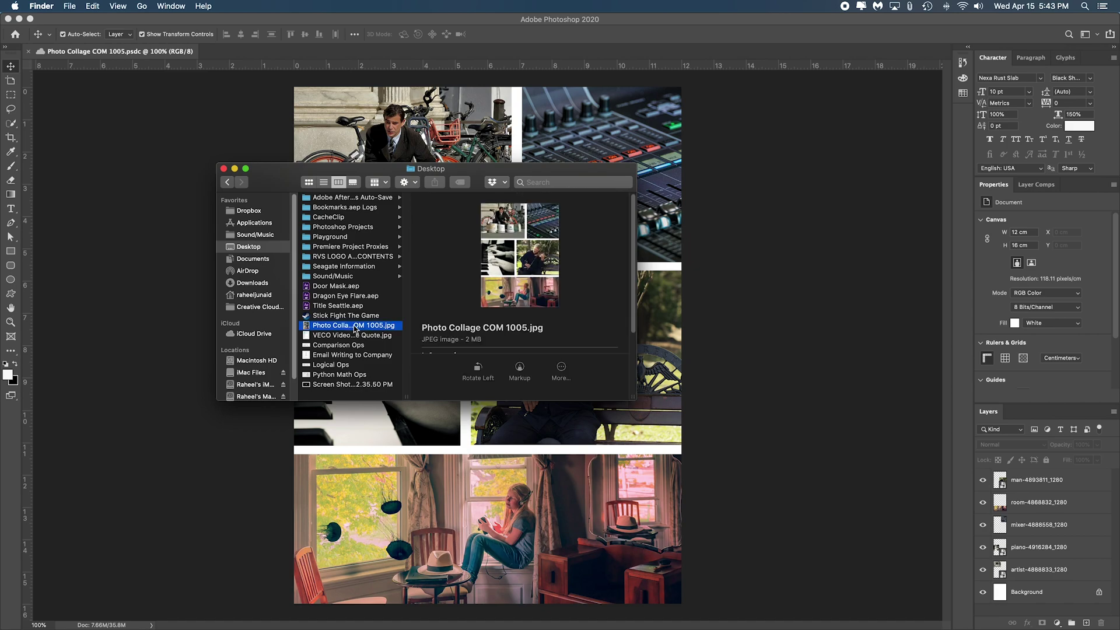
scroll(484, 324, "down", 3)
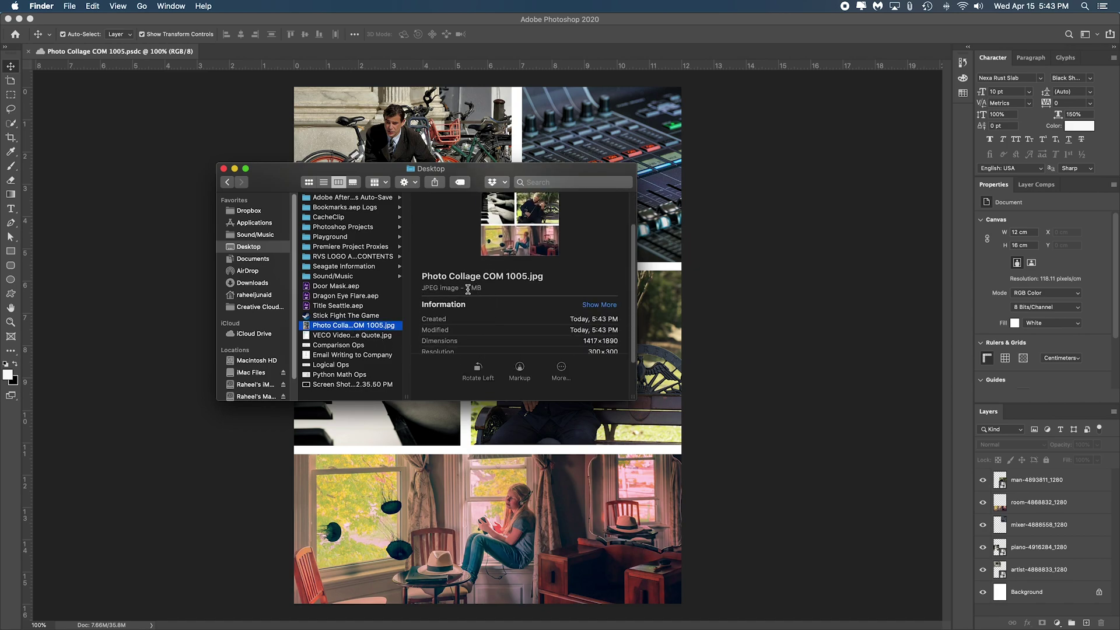
left_click(744, 386)
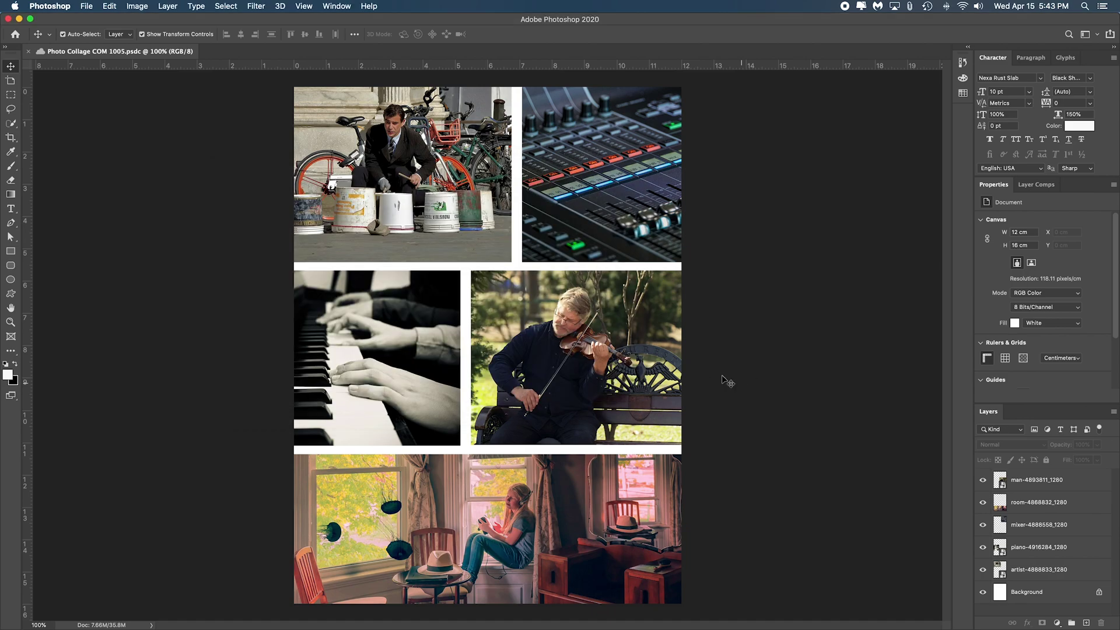
Export the collage via File > Export As as a JPG at 100% quality
left_click(89, 5)
mouse_move(145, 156)
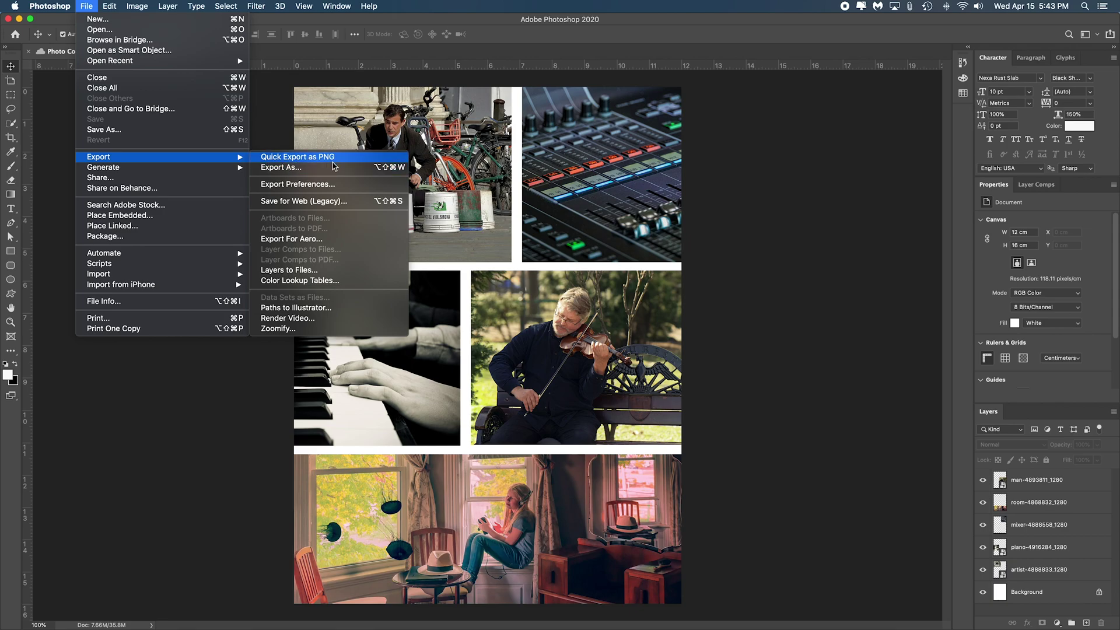
left_click(290, 168)
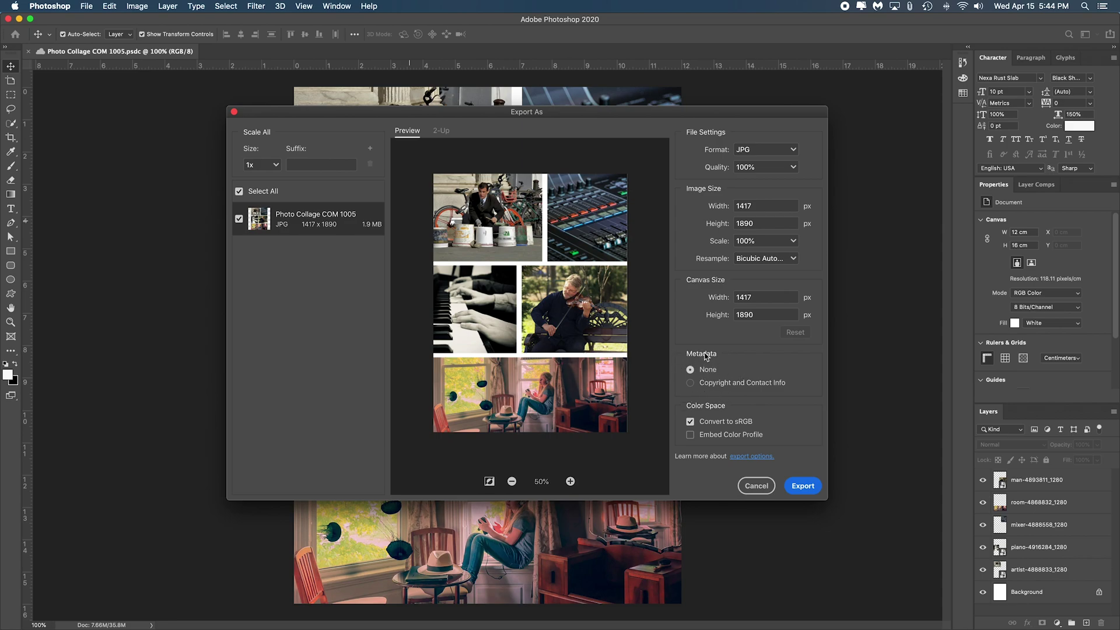
left_click(801, 487)
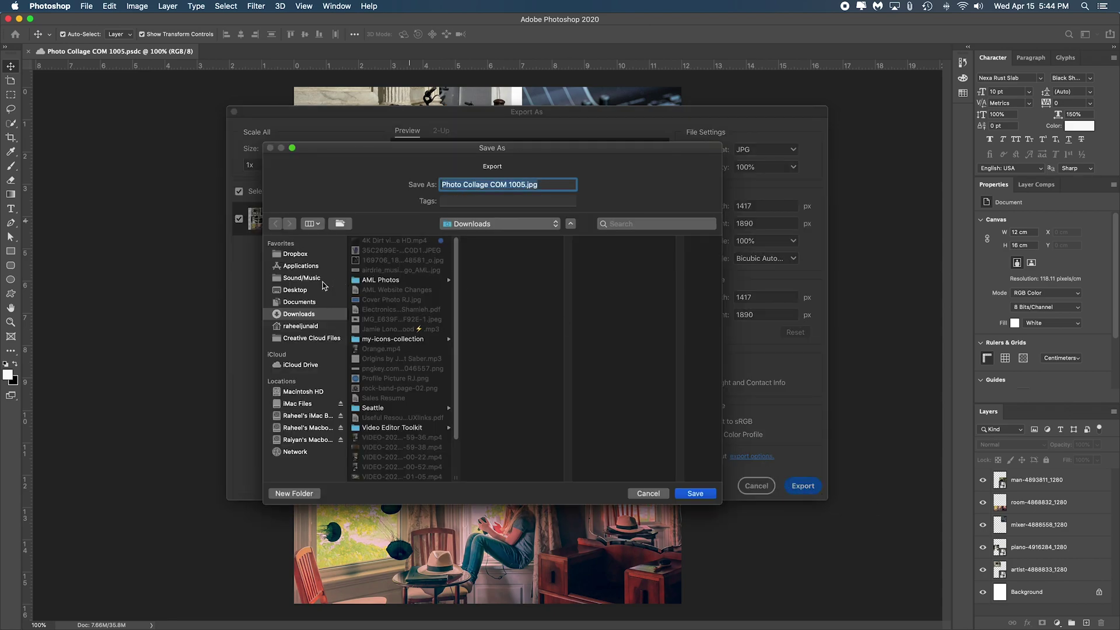
Save the export to the Desktop as Photo Collage COM 2.jpg, keeping the existing JPG
left_click(316, 290)
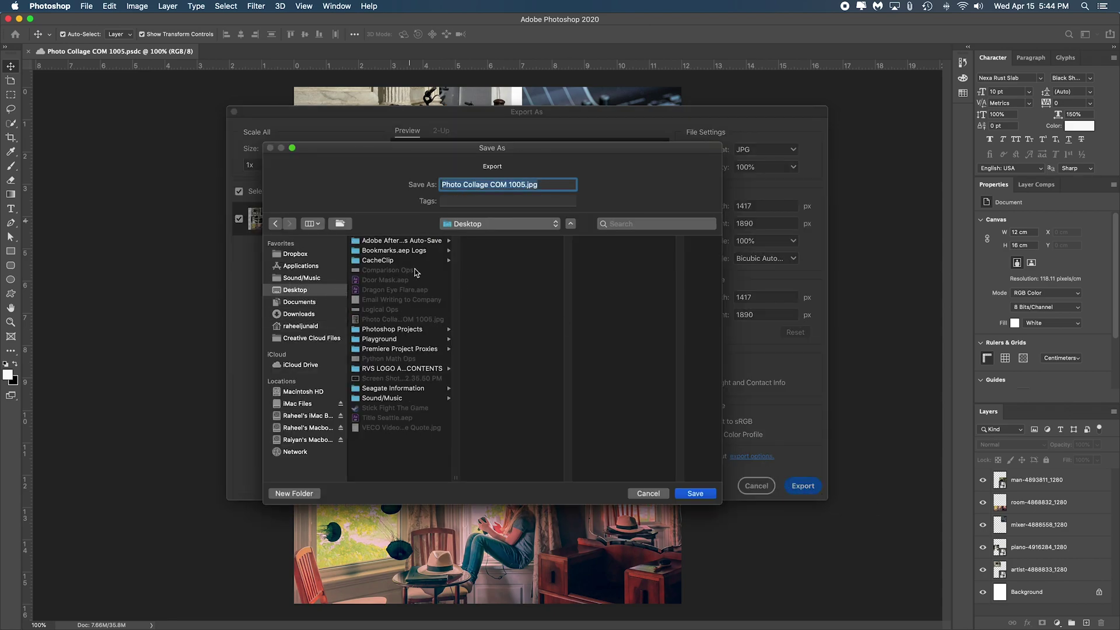
left_click(693, 490)
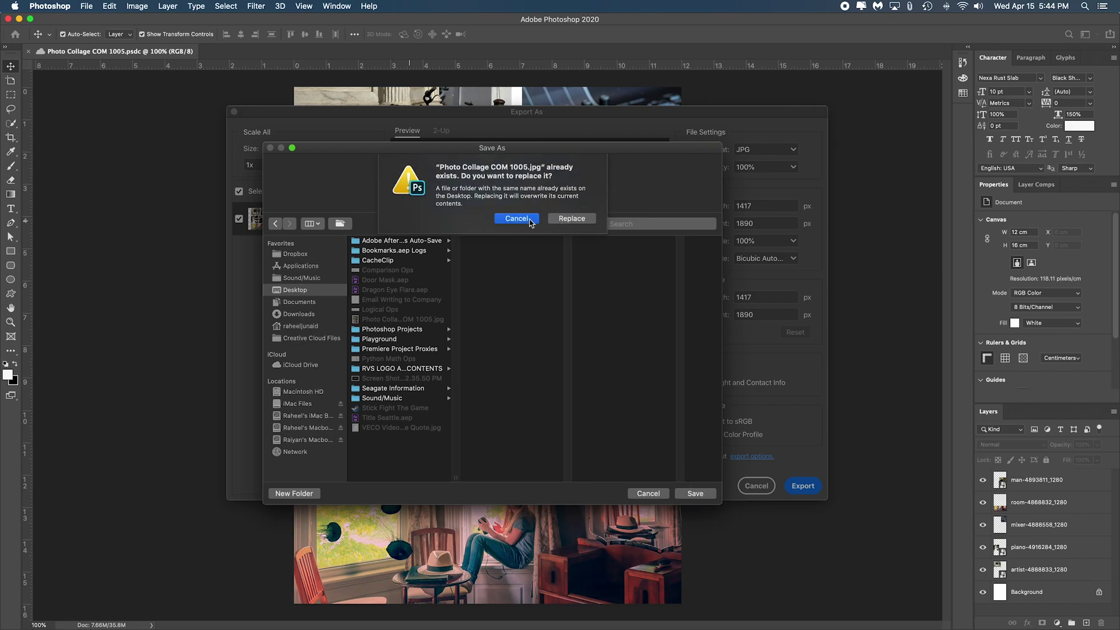
left_click(516, 218)
left_click(537, 186)
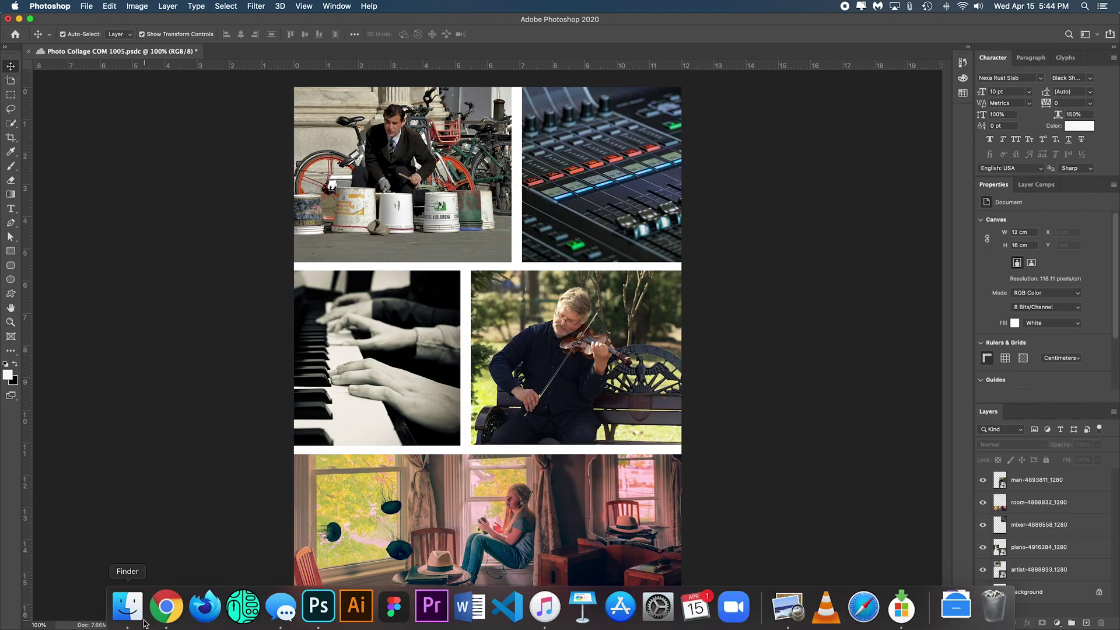
left_click(130, 607)
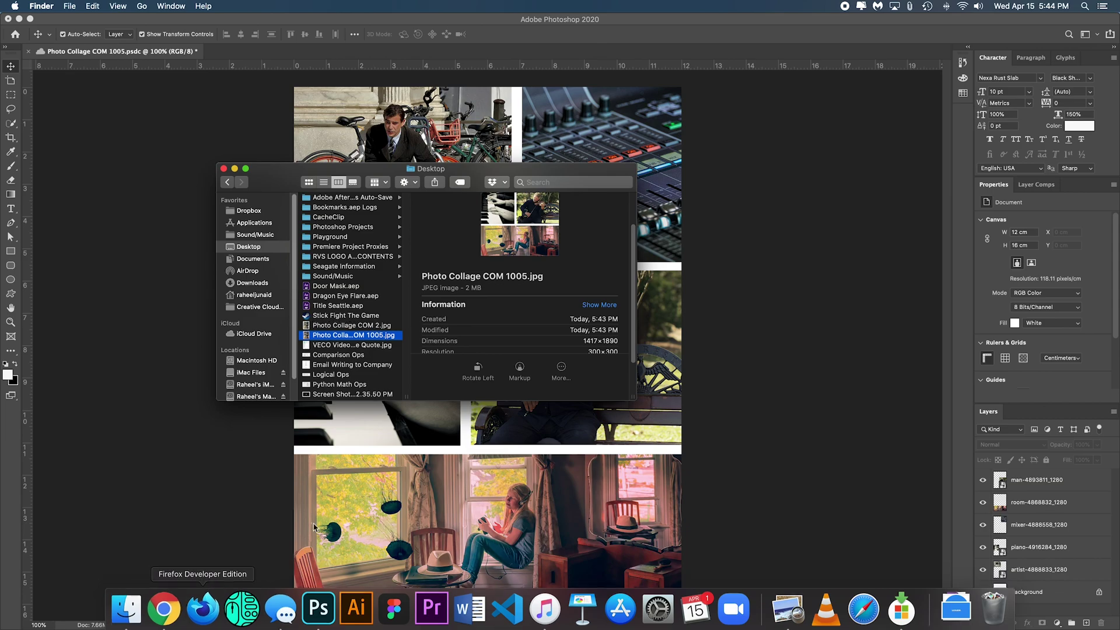
Get Info on Photo Collage COM 2.jpg and Photo Collage COM 1005.jpg to compare their sizes
left_click(368, 327)
right_click(379, 333)
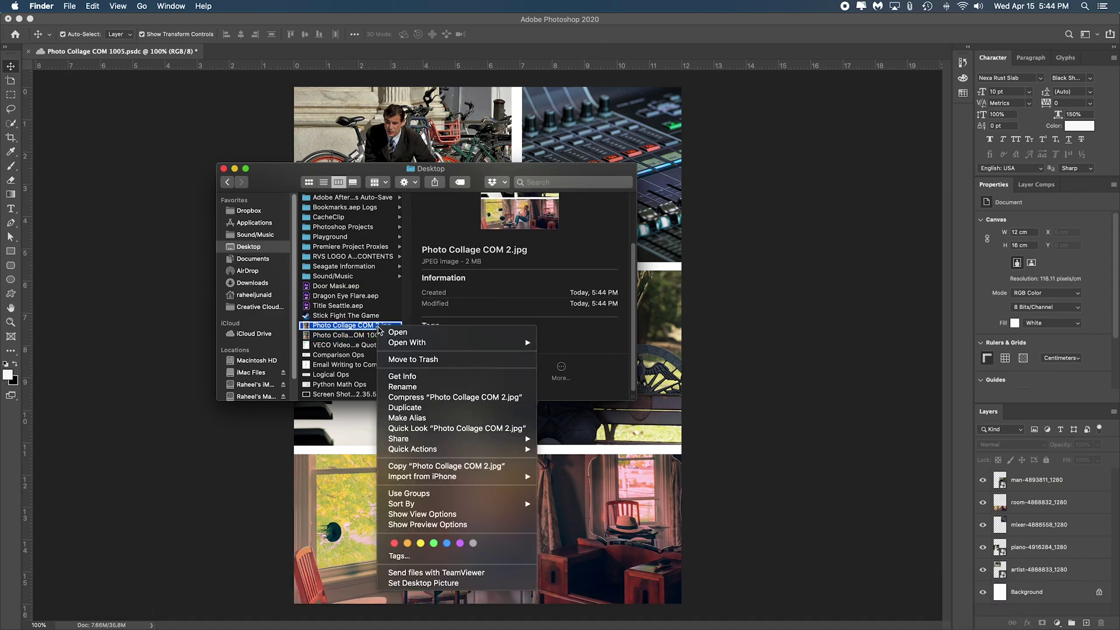
left_click(438, 386)
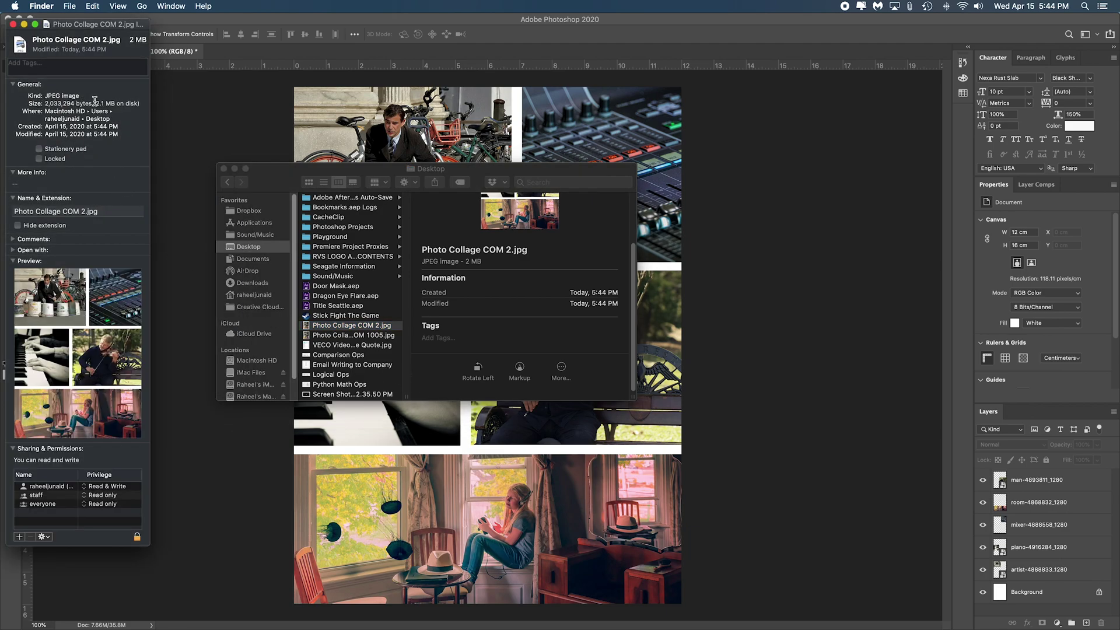
right_click(350, 336)
left_click(398, 388)
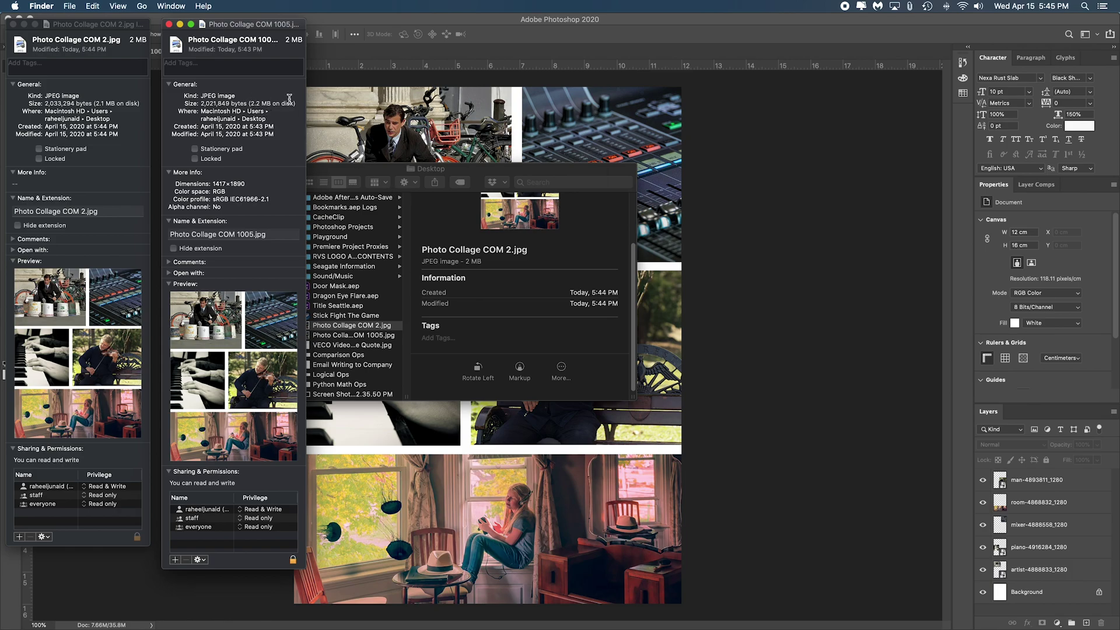
Close both Info windows and switch back to Photoshop
left_click(169, 24)
left_click(12, 25)
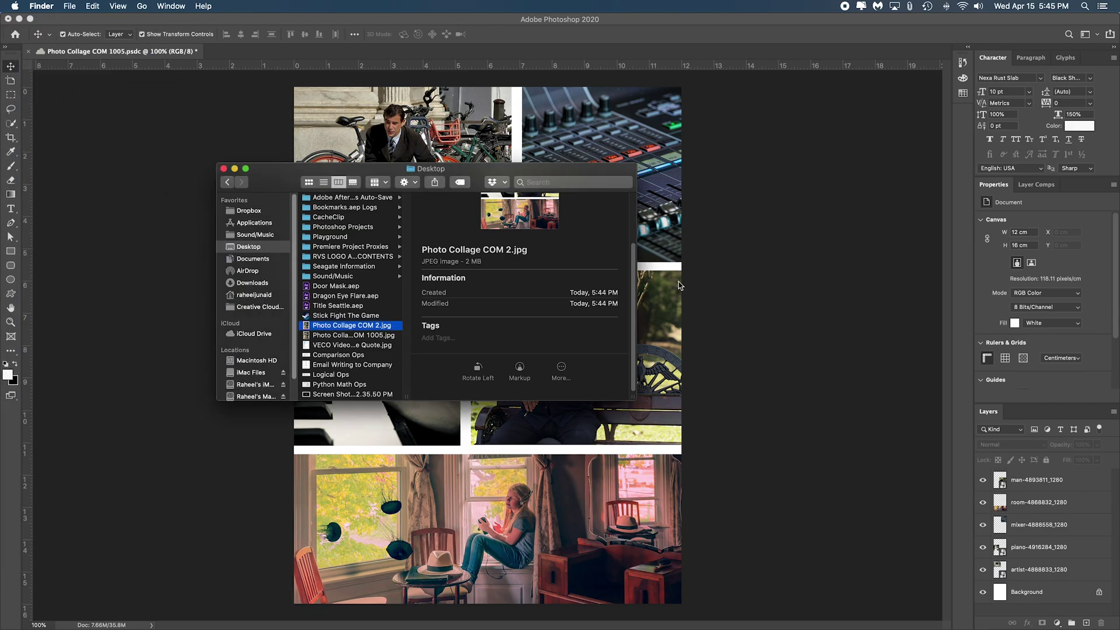
left_click(816, 450)
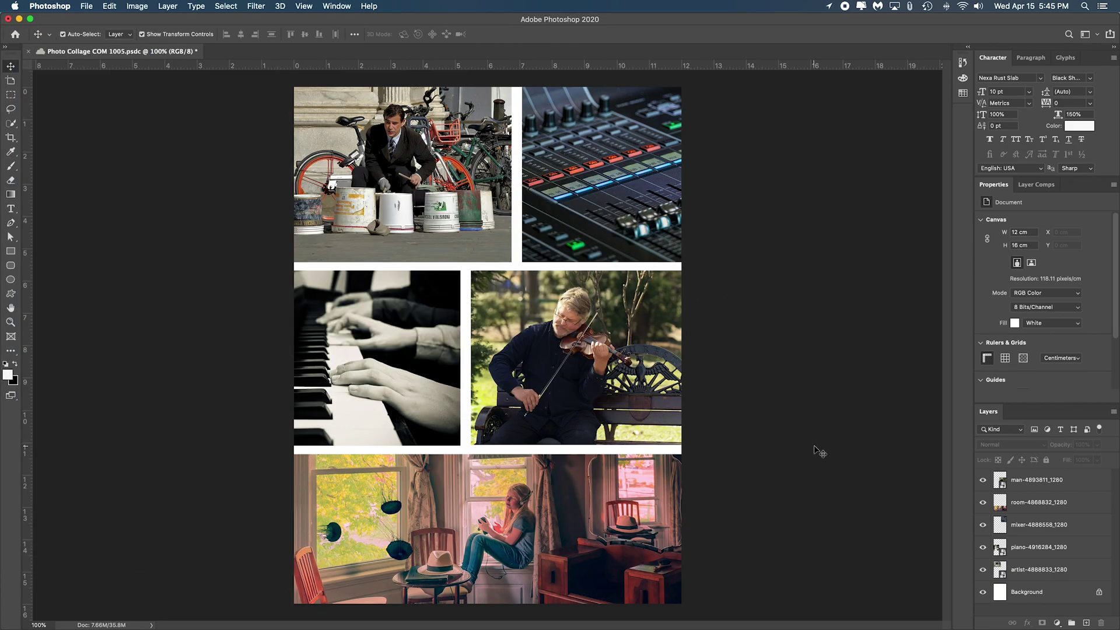
left_click(81, 6)
mouse_move(140, 161)
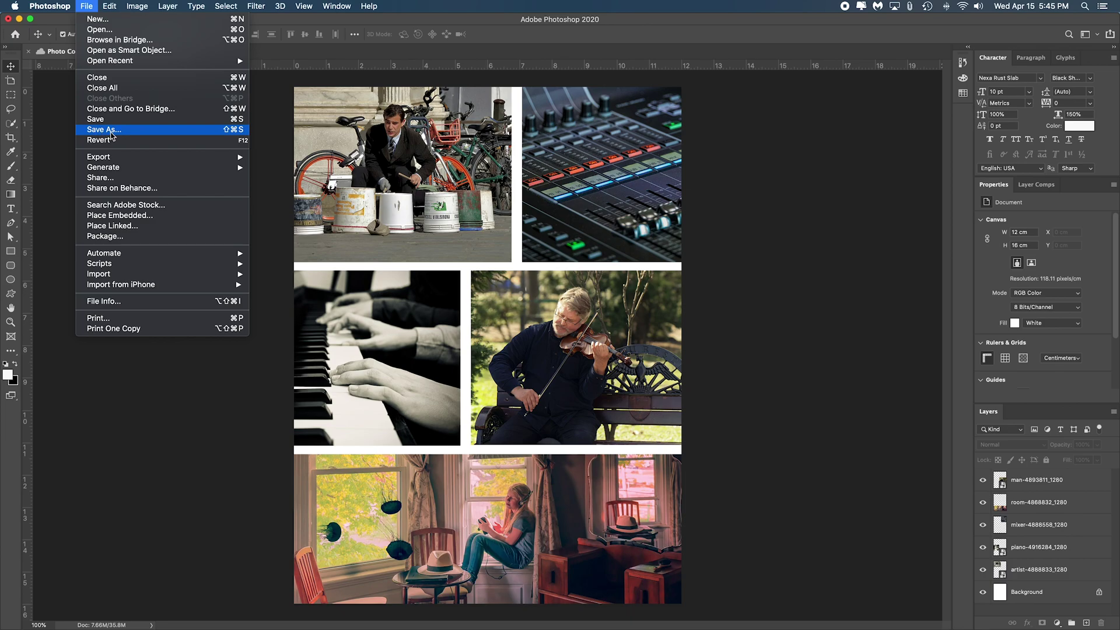
left_click(110, 132)
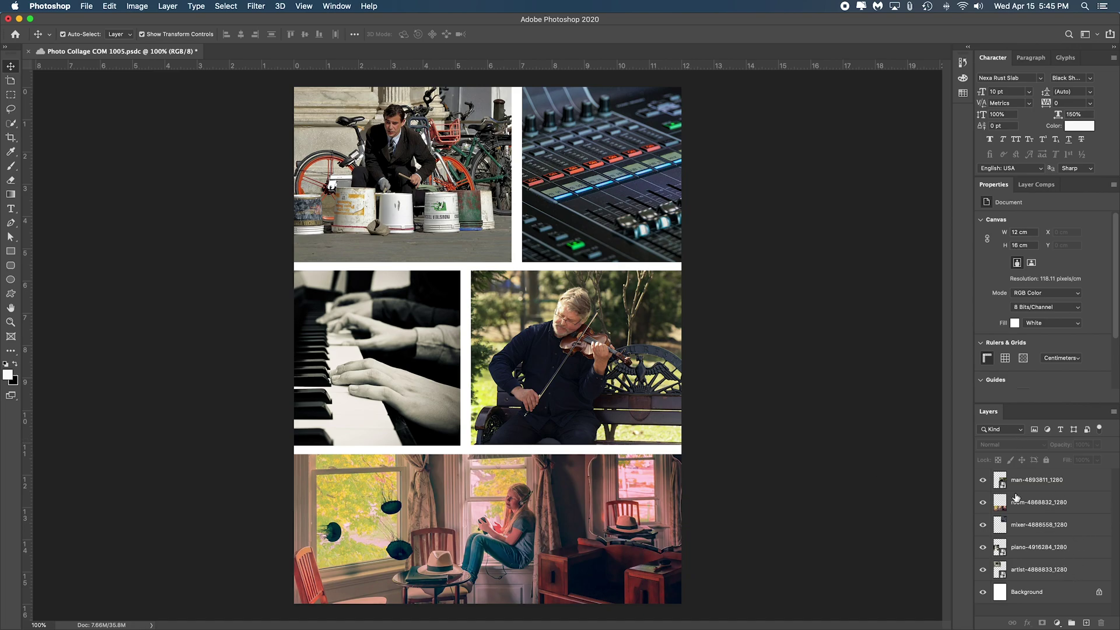
left_click(86, 5)
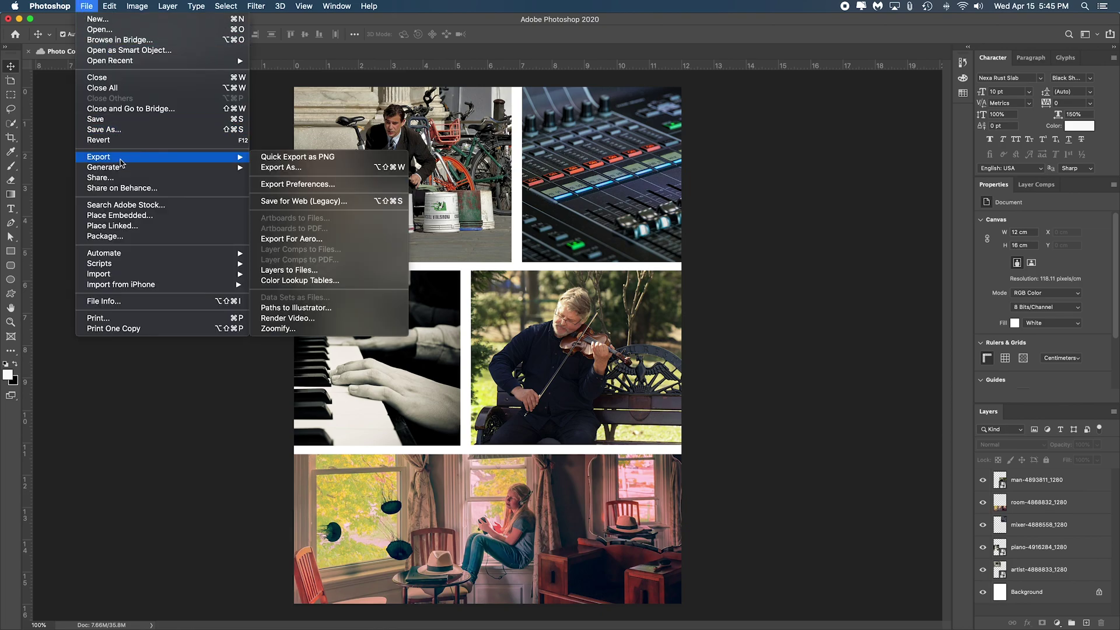
key("Escape")
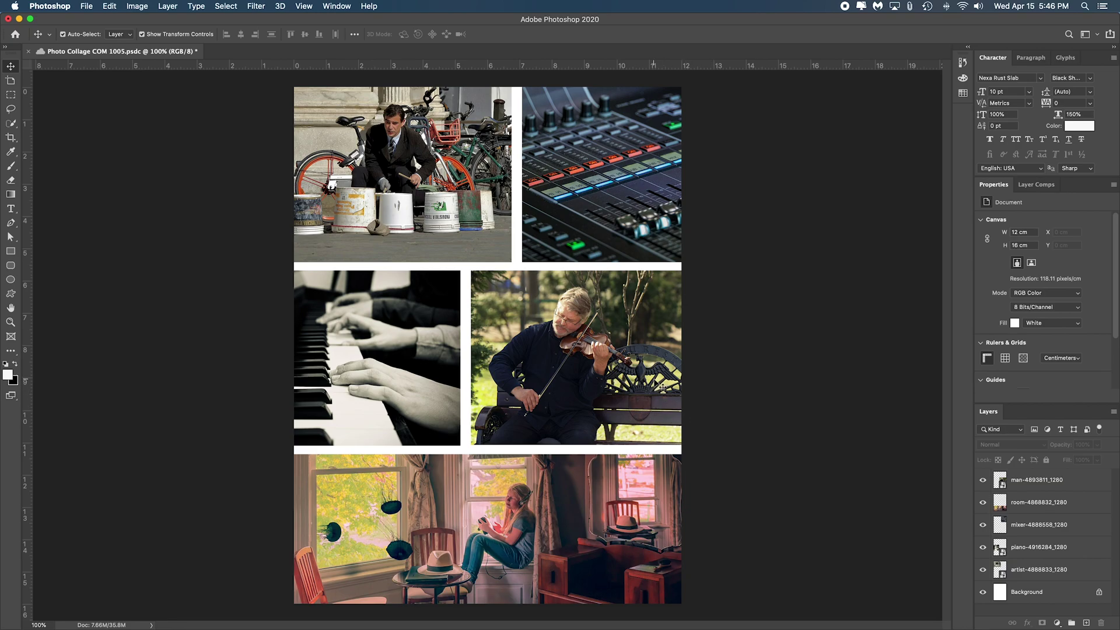
left_click(86, 6)
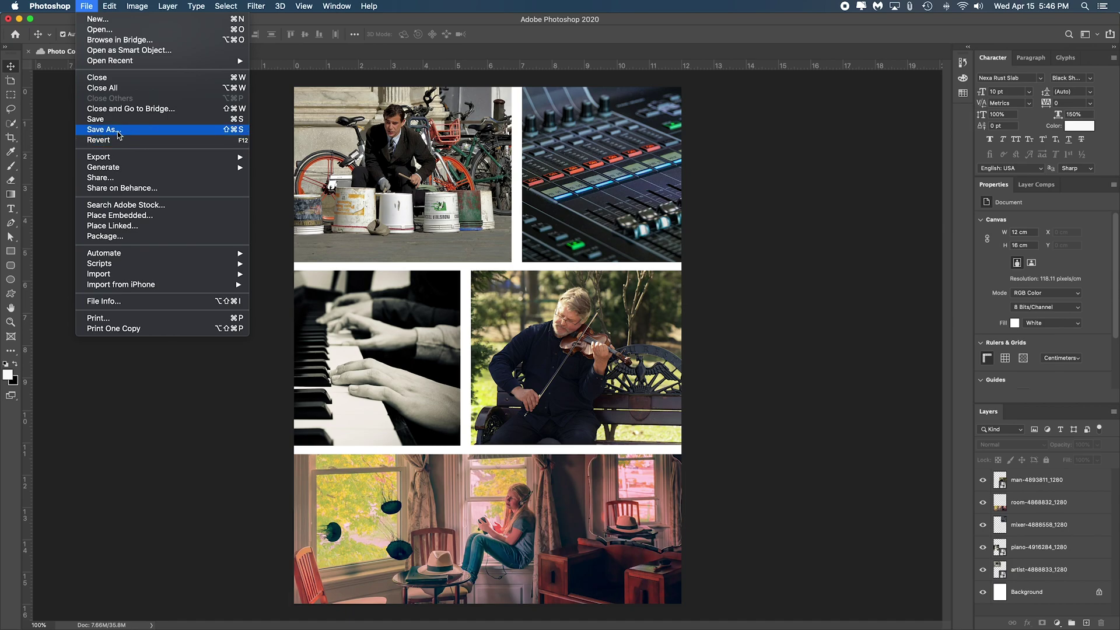
left_click(623, 391)
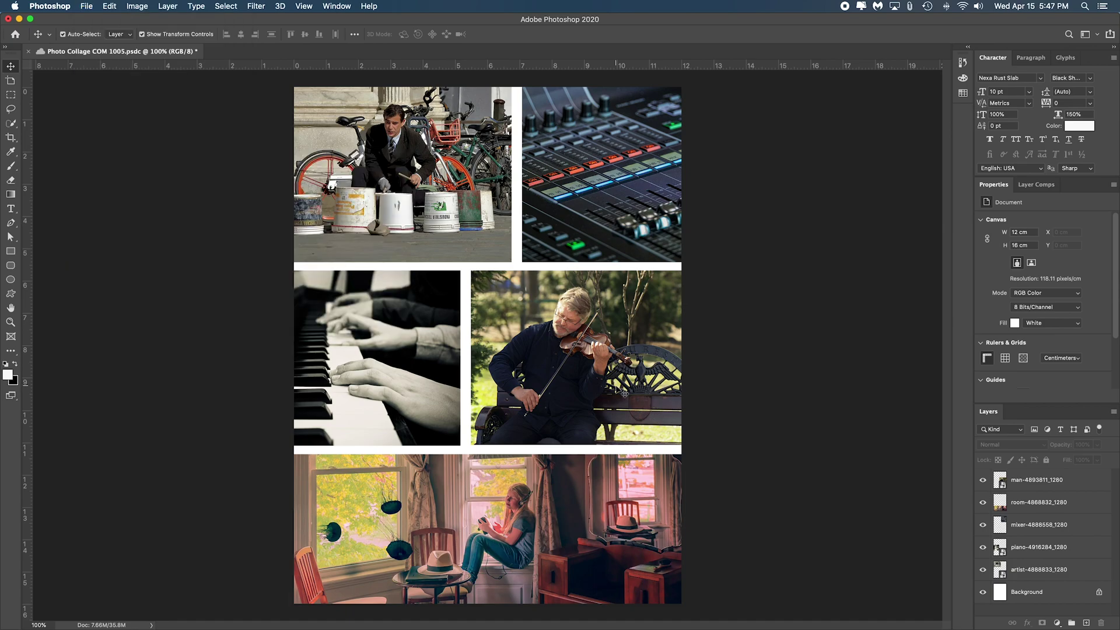